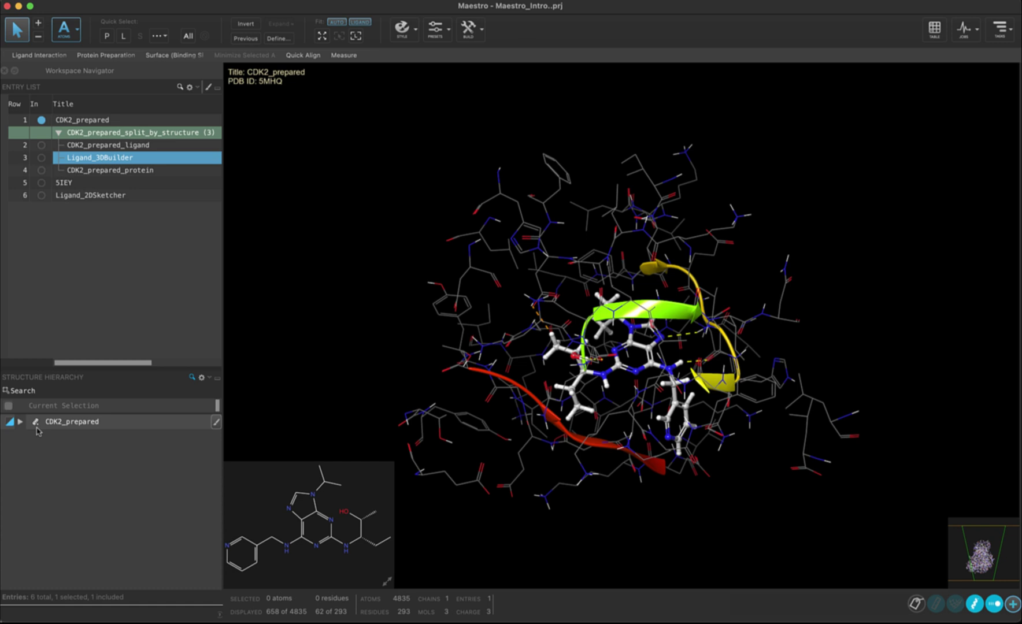
- Select CDK2_prepared and expand it through Protein to list Chain A's individual residues
left_click(36, 428)
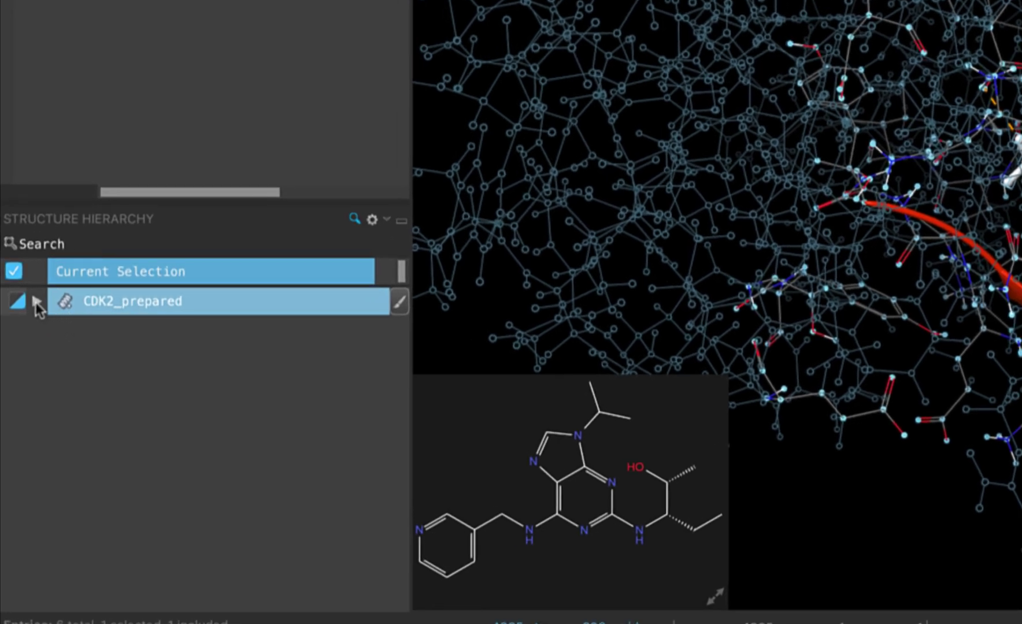
left_click(37, 301)
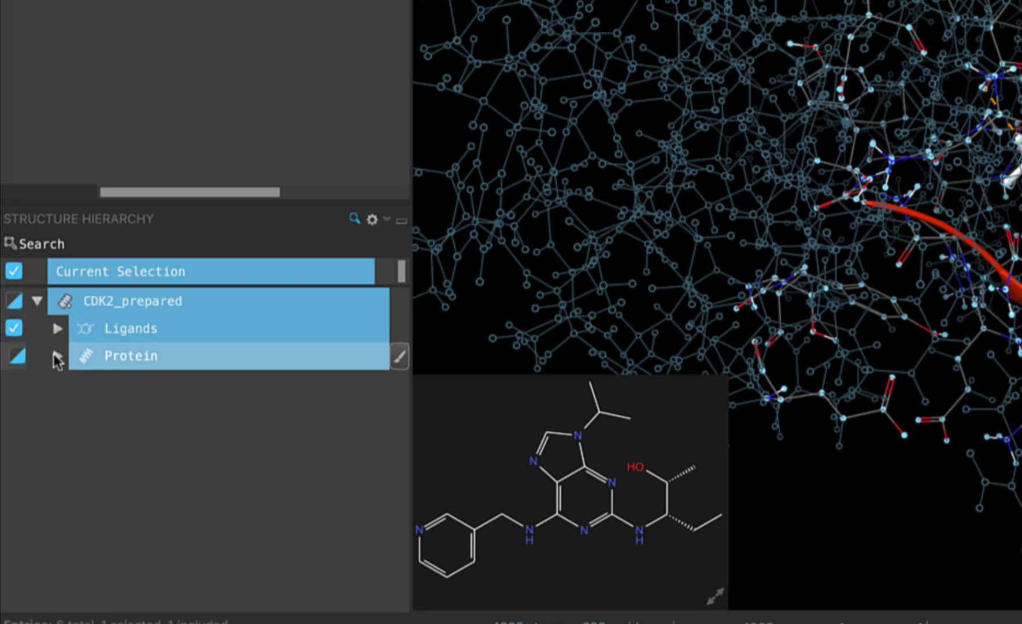
left_click(58, 355)
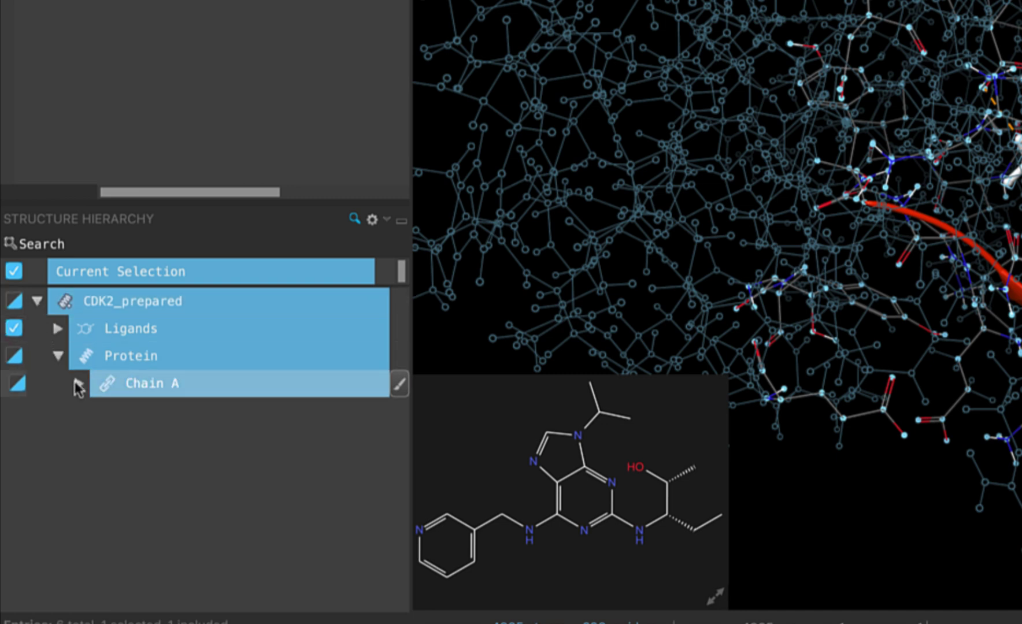
left_click(78, 383)
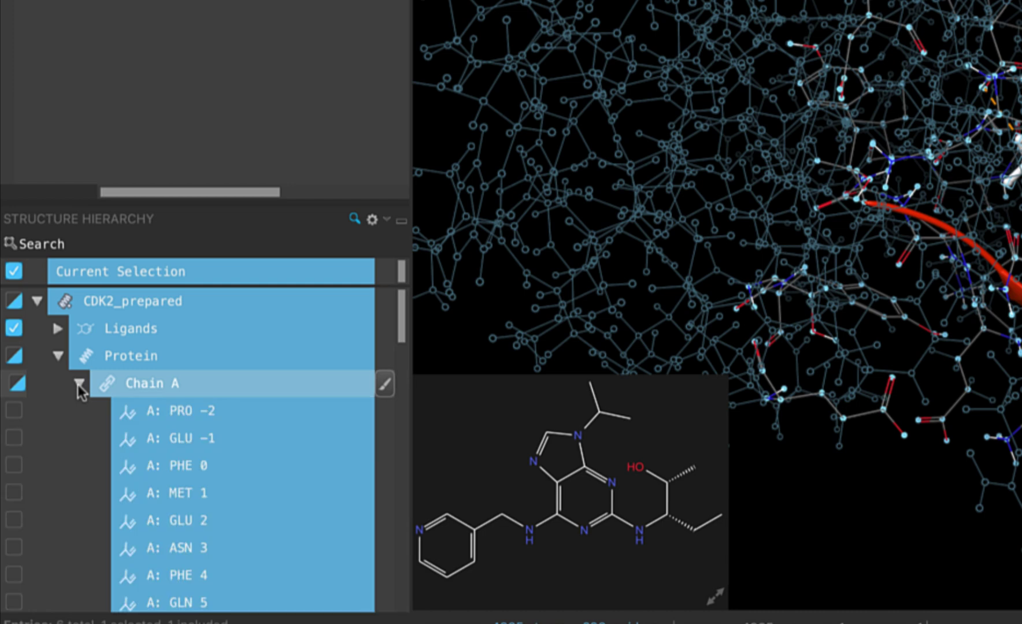
scroll(159, 495, "down", 4)
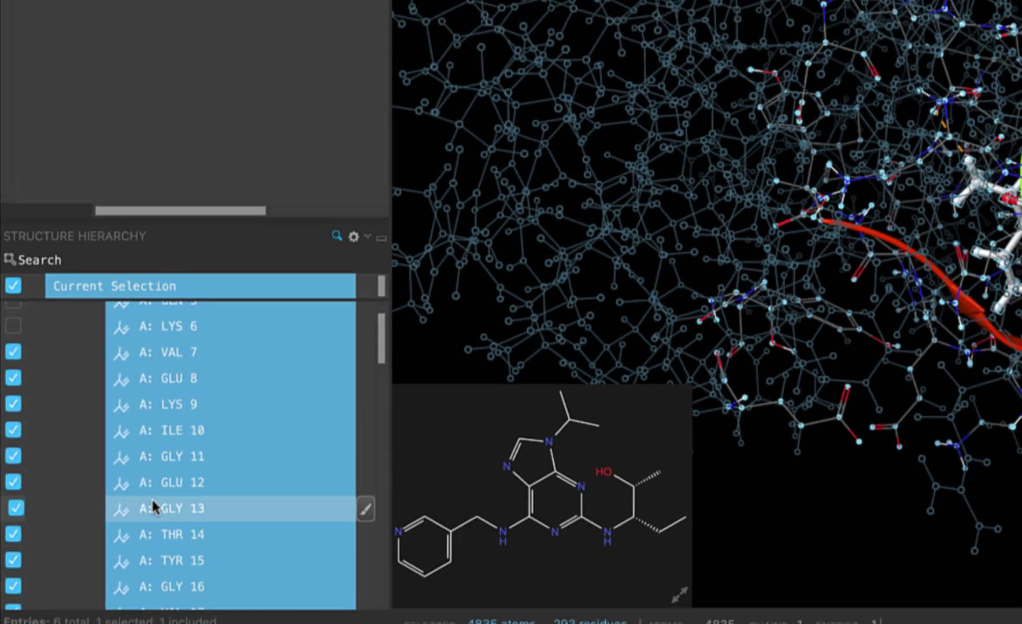
scroll(153, 506, "up", 4)
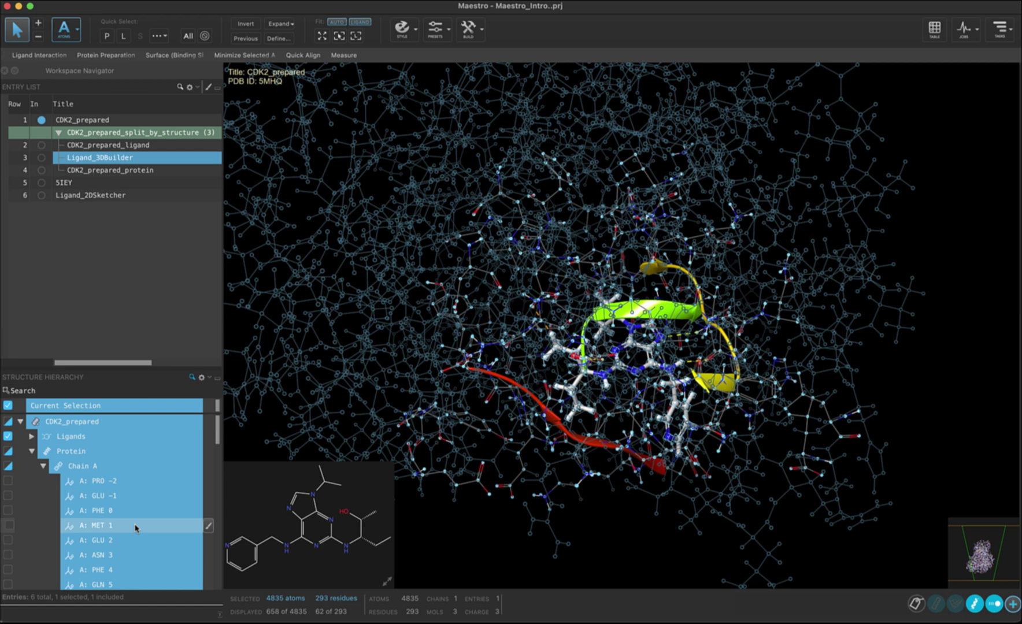
- Select MET 1, search the tree for 'met' and '101', then select and fit the whole protein
left_click(136, 527)
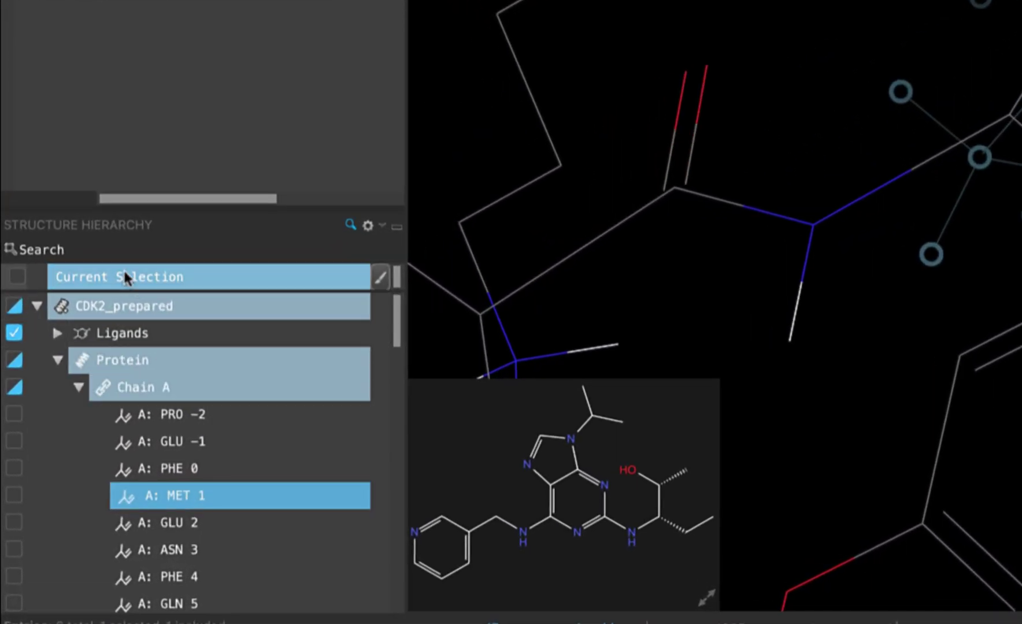
left_click(114, 249)
type("met")
key("BackSpace")
key("BackSpace")
key("BackSpace")
type("101")
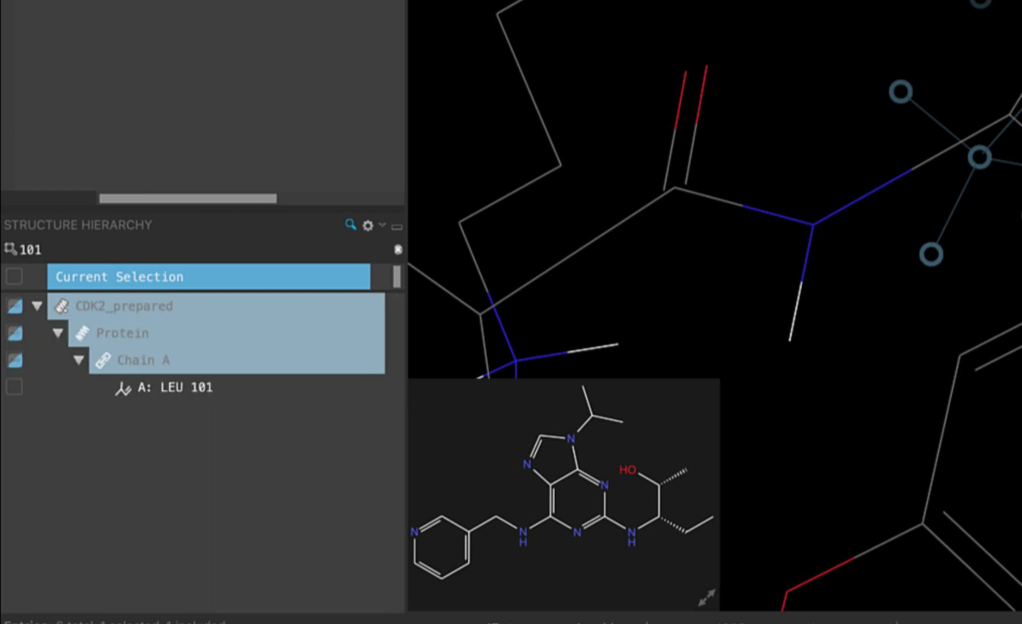
key("BackSpace")
key("BackSpace")
key("BackSpace")
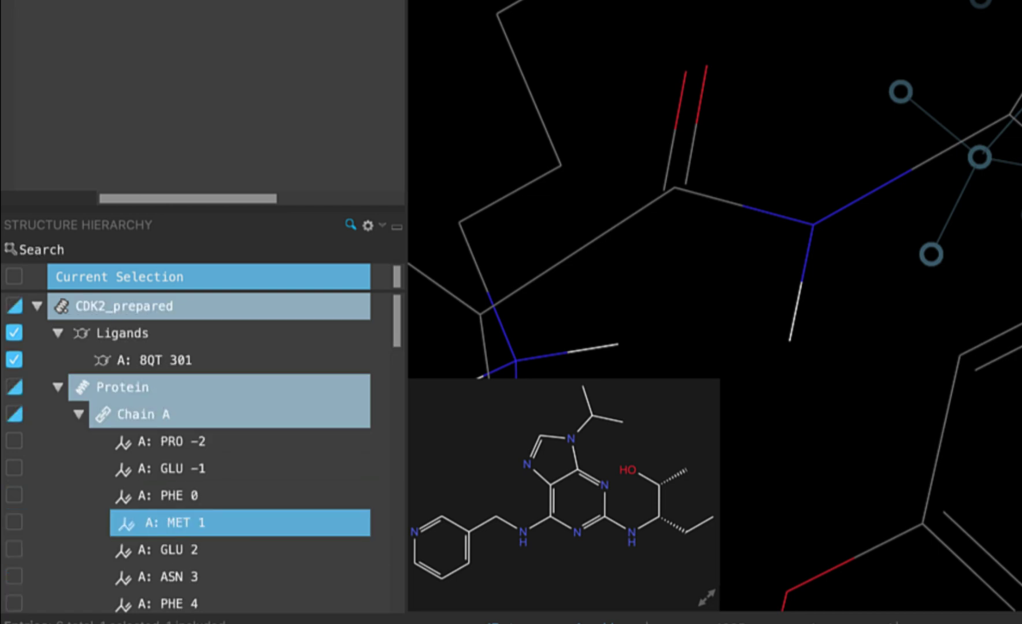
left_click(250, 384)
double_click(249, 384)
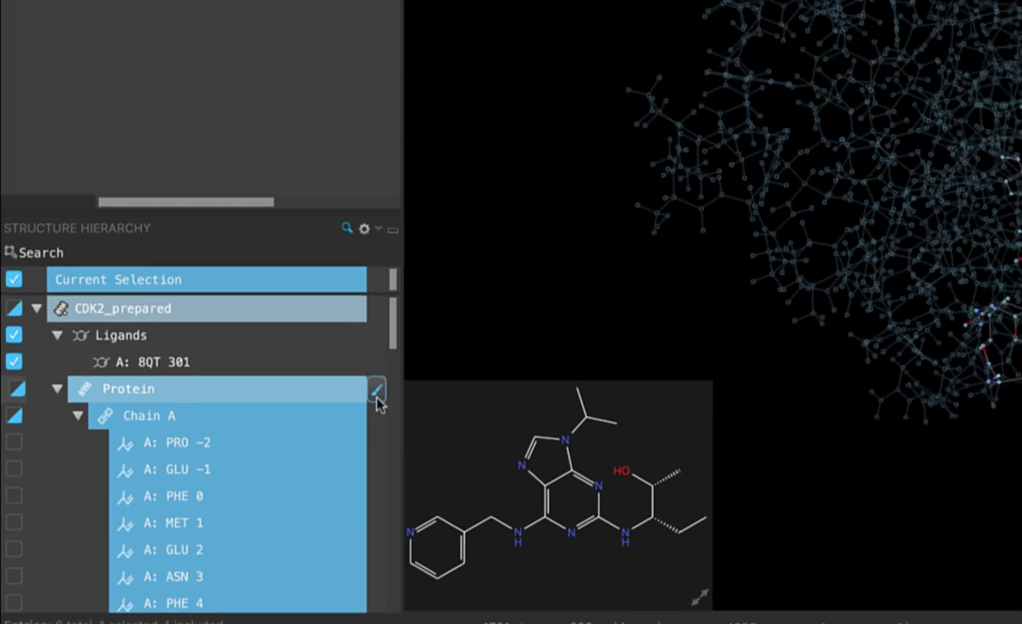
- In the Protein style popup, show then hide the protein atoms, leaving the ligand and ribbons
left_click(379, 389)
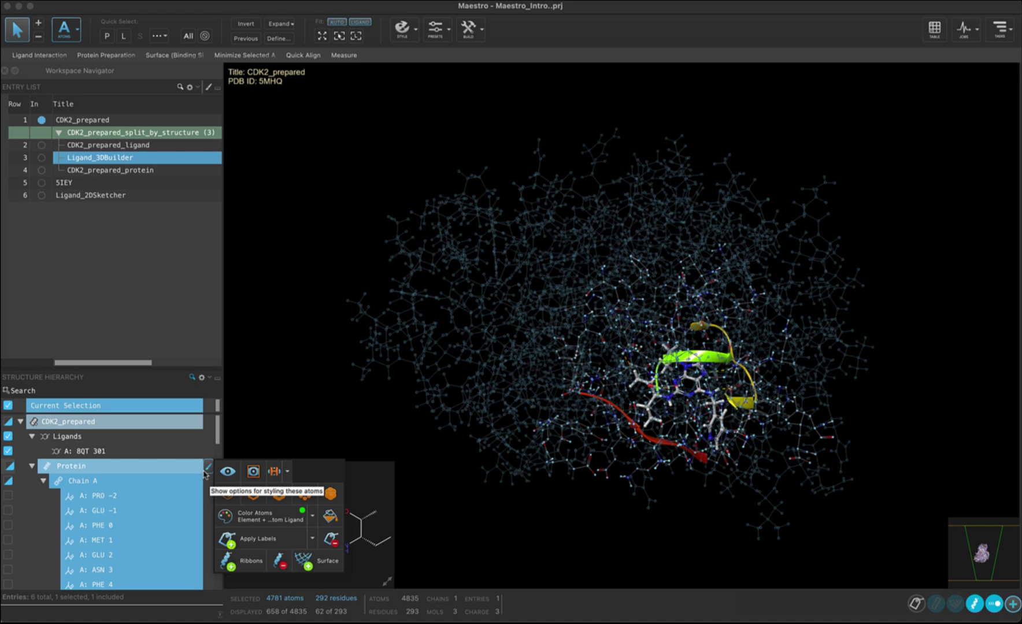
left_click(227, 472)
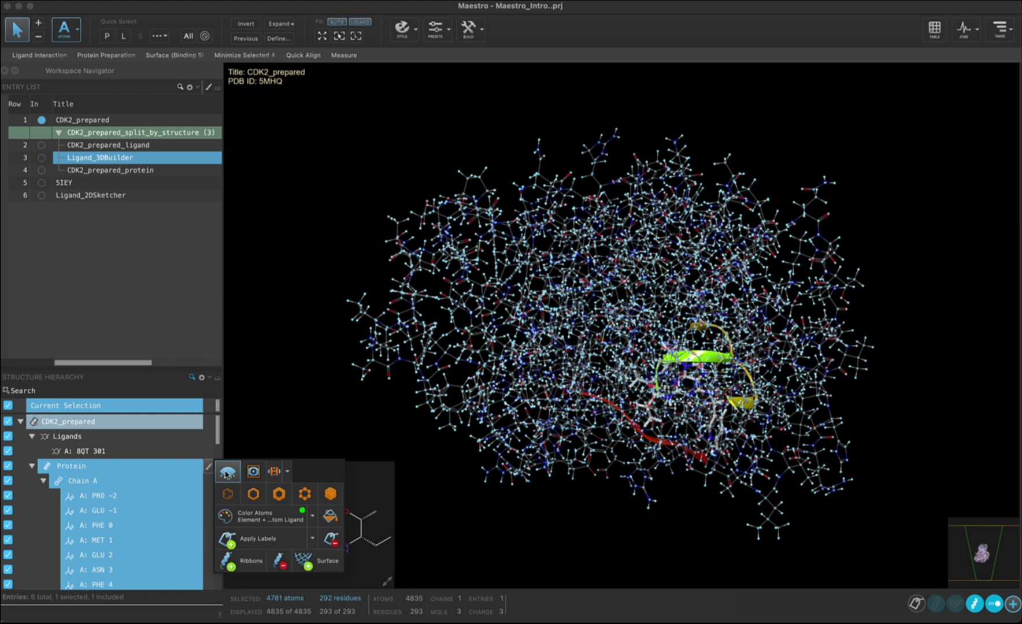
left_click(227, 471)
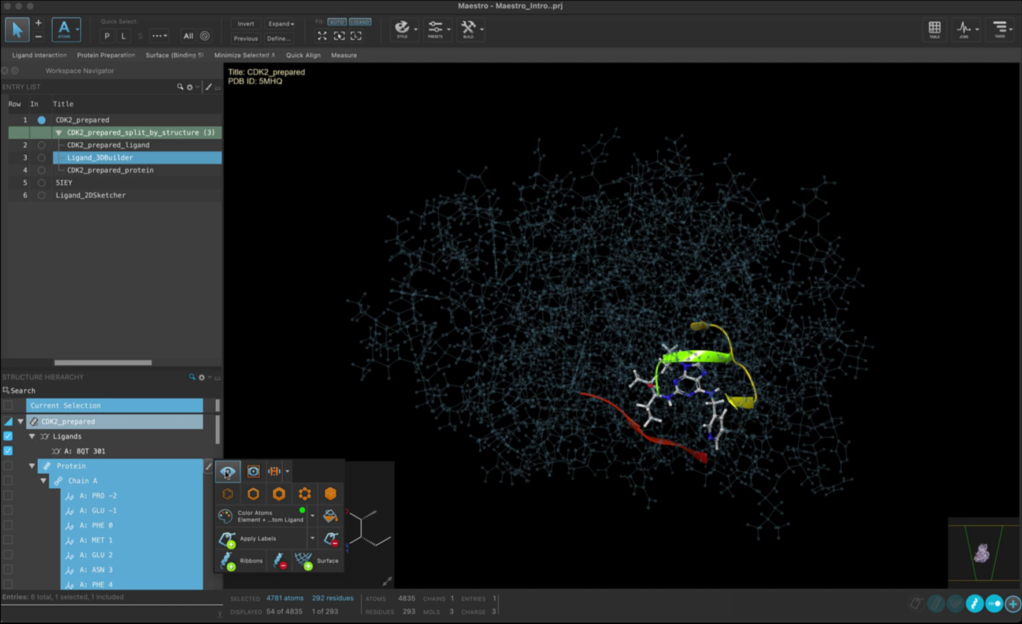
left_click(226, 473)
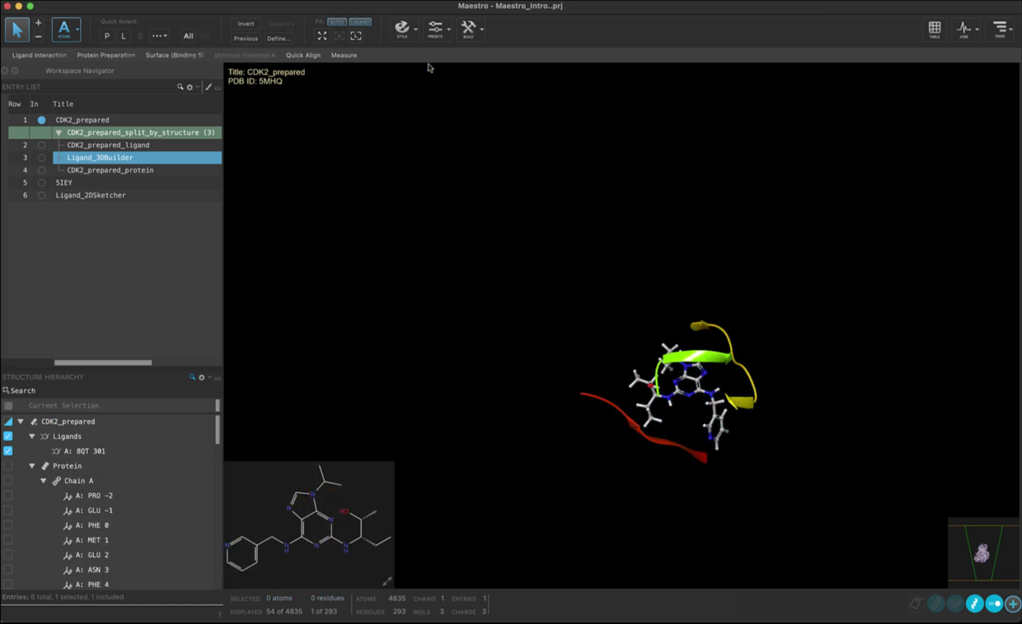
left_click(437, 33)
- Apply the ligand binding-site preset, then select the protein and bring up its styling options
key("Return")
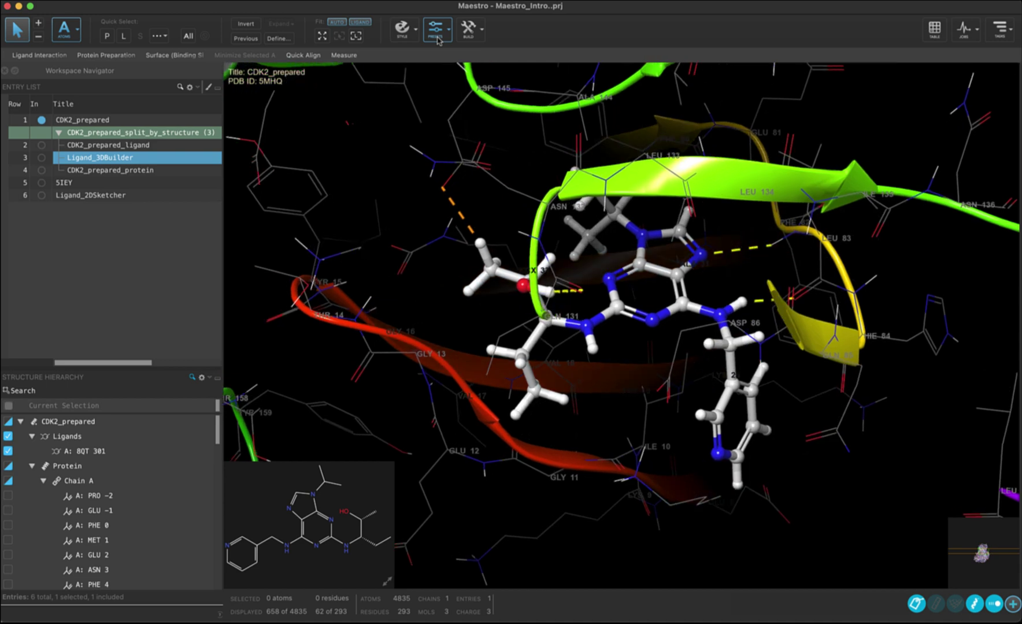
left_click(165, 467)
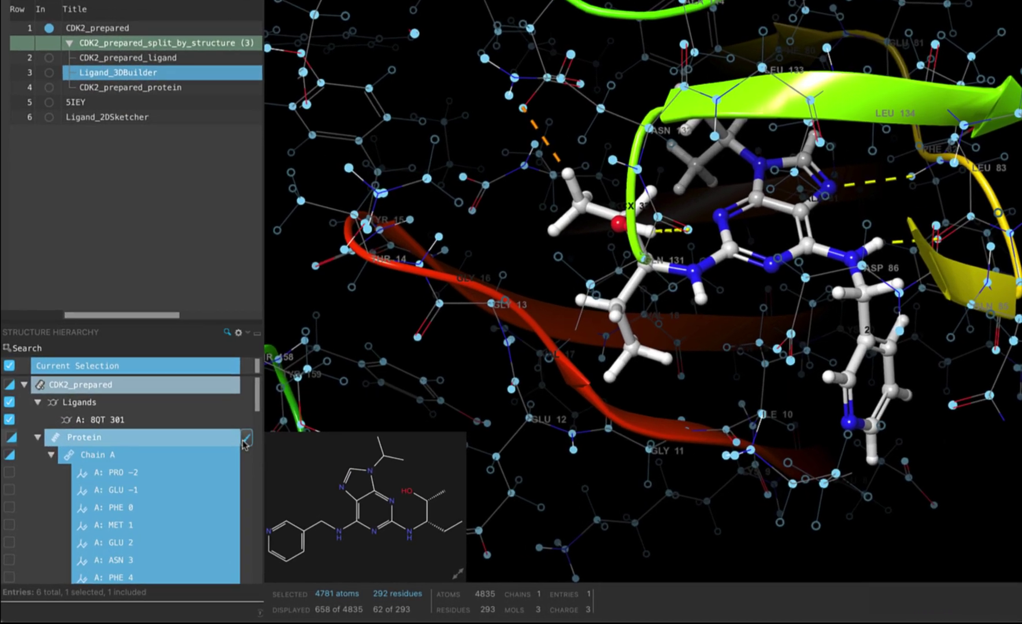
left_click(209, 466)
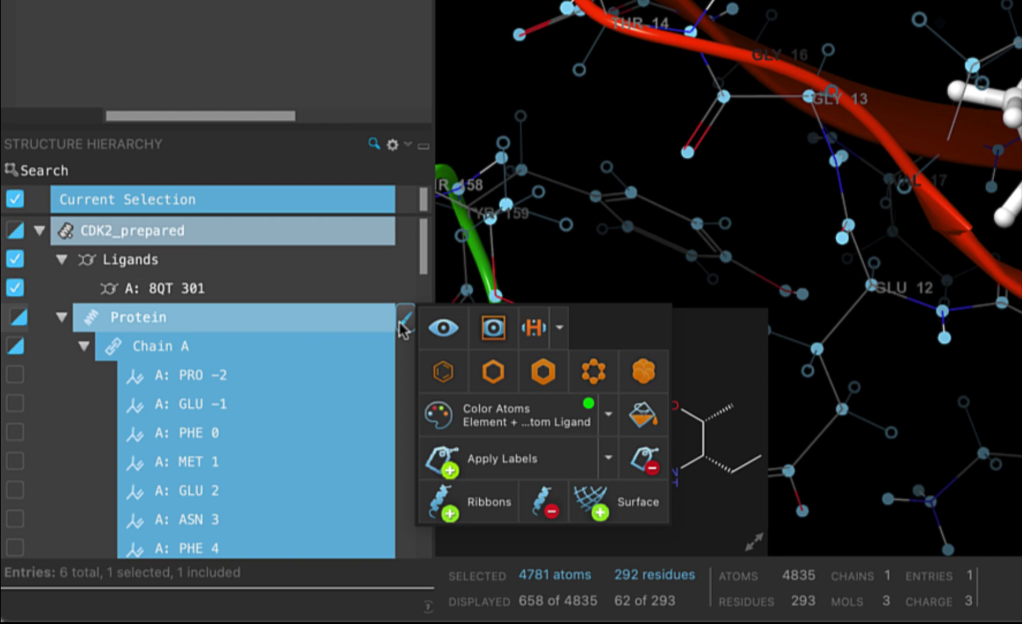
- Add a molecular surface to the protein and rotate it so the ligand pocket faces forward
left_click(641, 502)
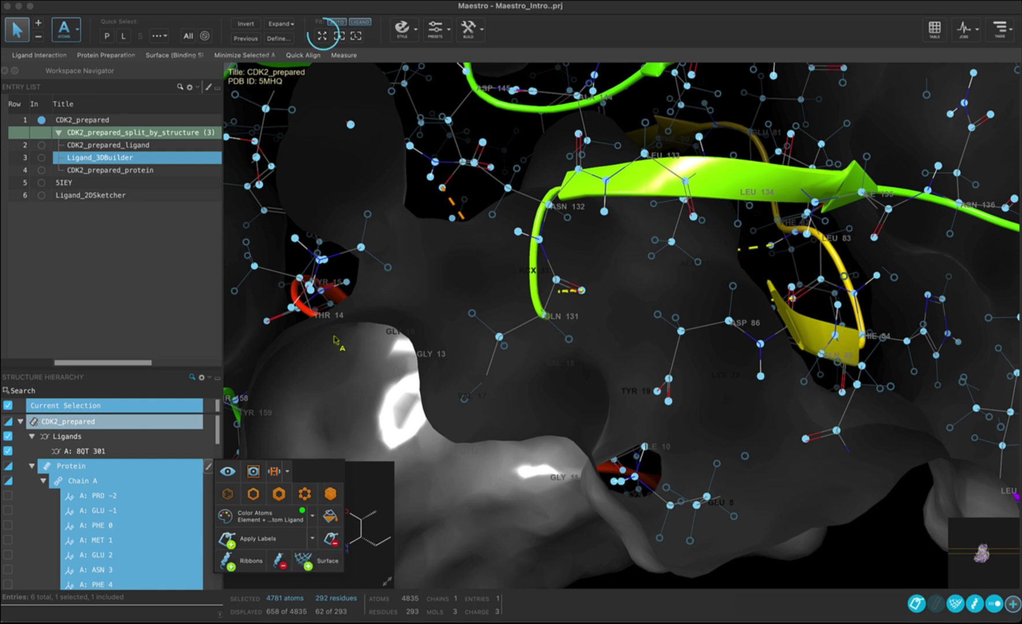
left_click(314, 54)
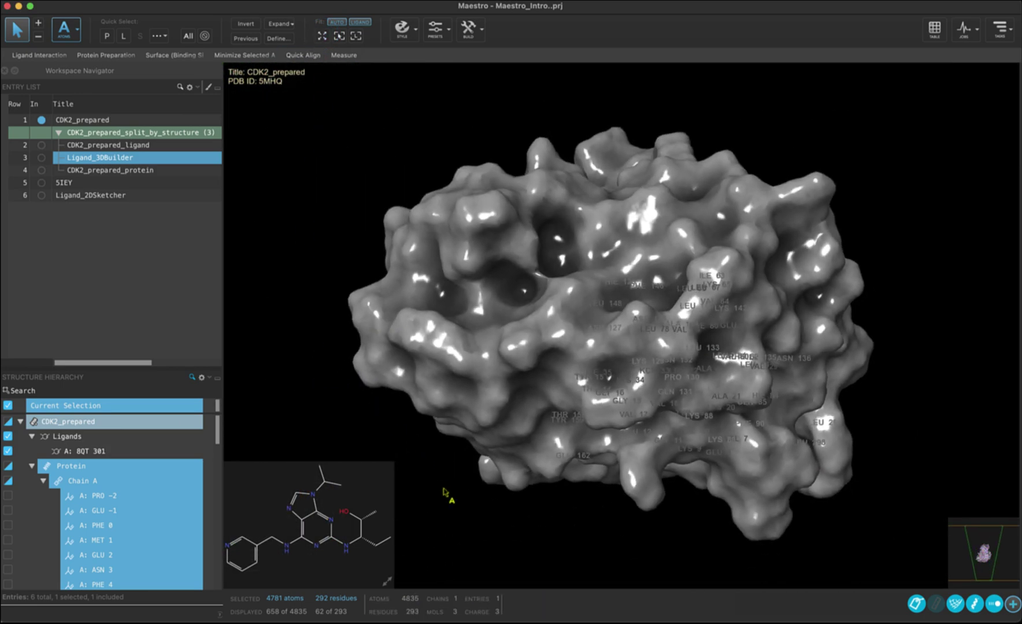
middle_click_drag(453, 503, 433, 449)
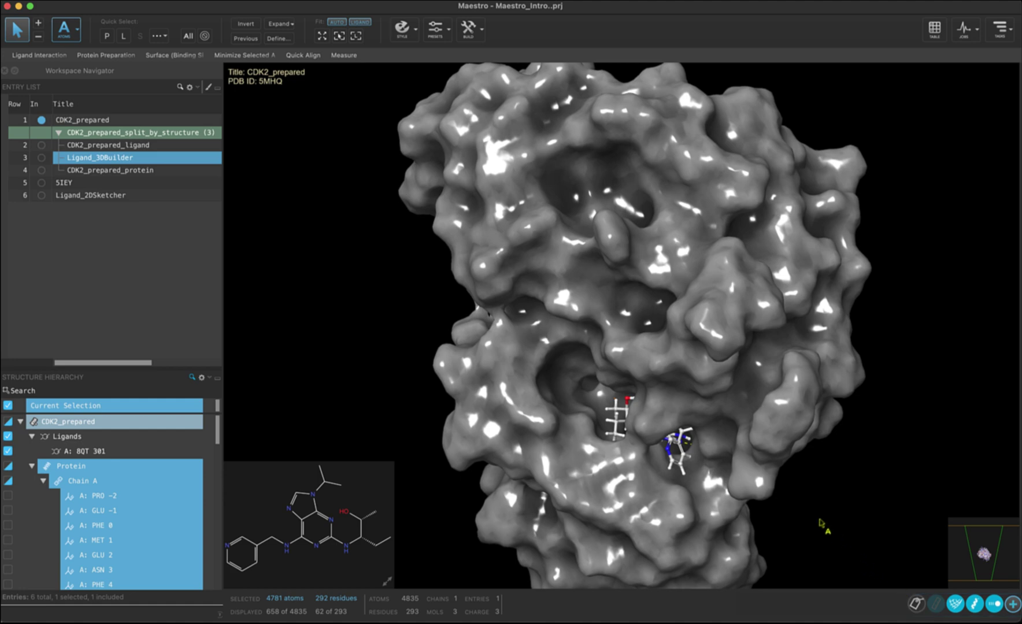
middle_click_drag(497, 547, 360, 378)
scroll(543, 446, "up", 3)
middle_click_drag(553, 451, 596, 422)
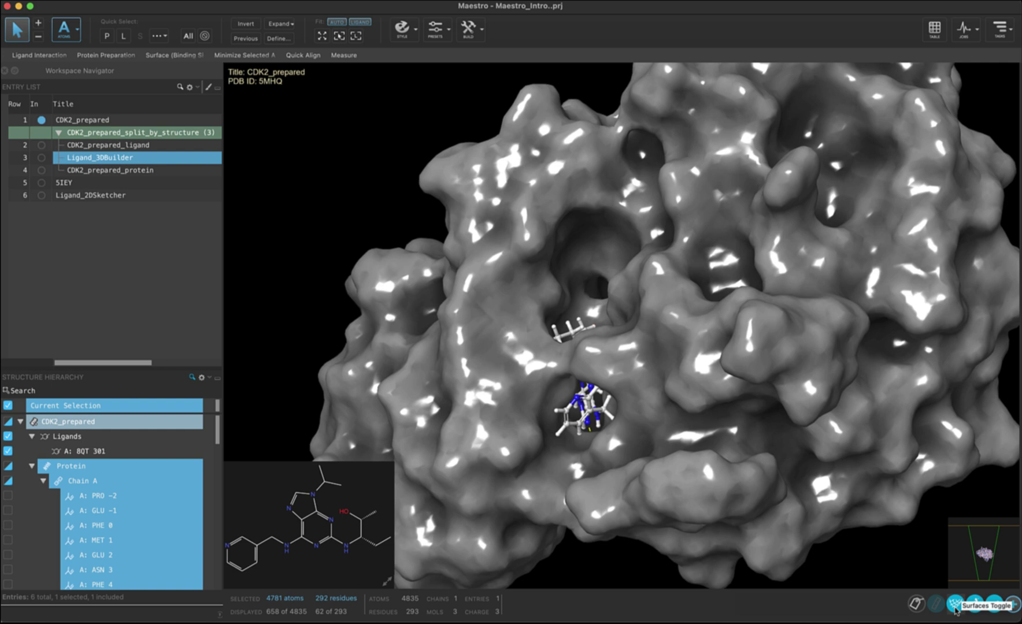
- Hide and reshow the protein surface, then widen the Workspace Navigator to reveal the surface column
left_click(955, 605)
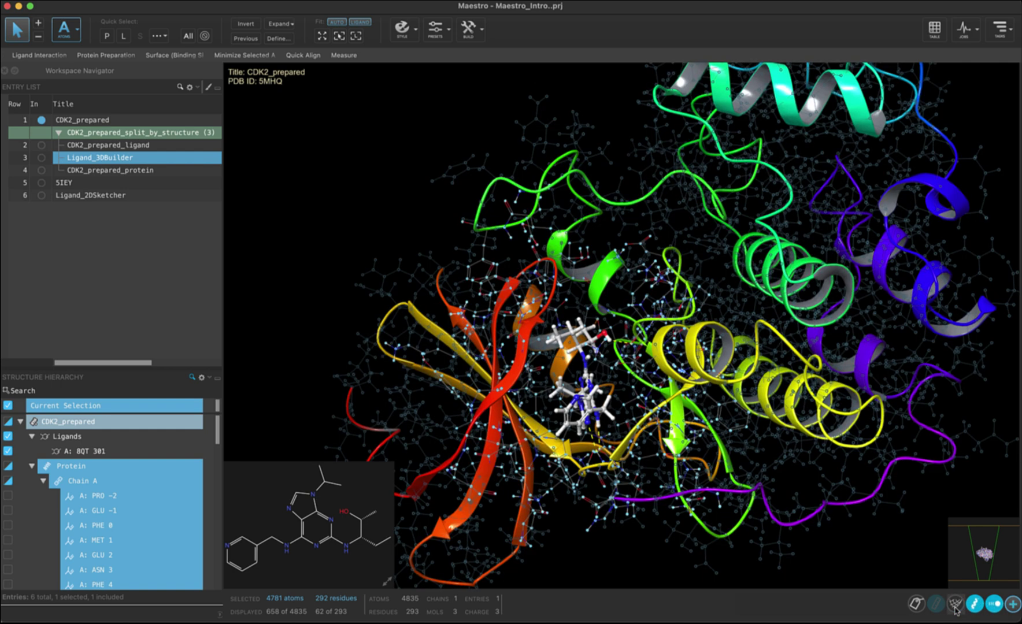
left_click(955, 606)
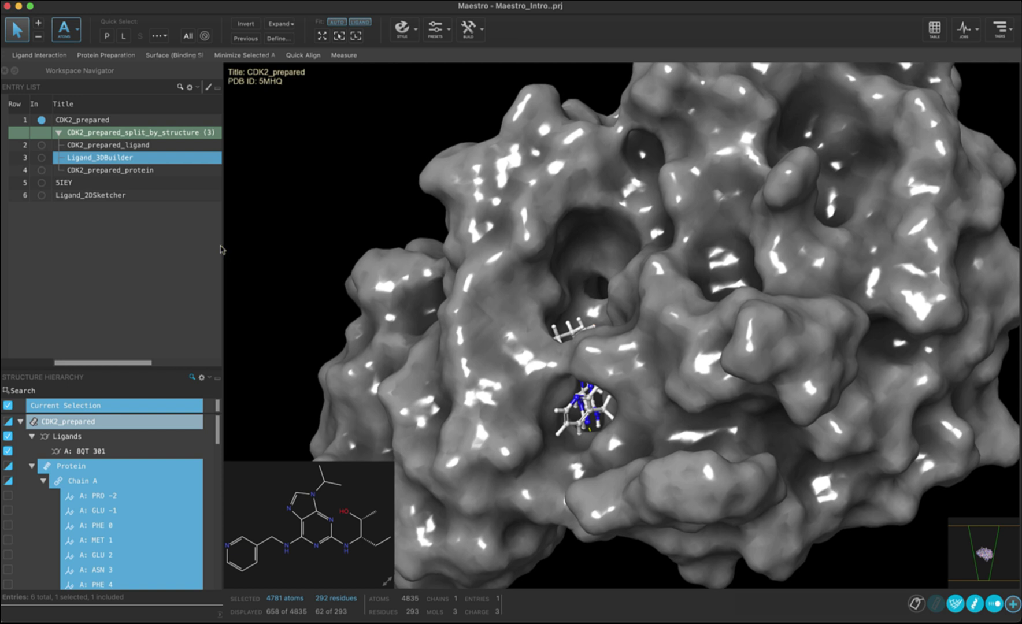
left_click_drag(221, 250, 267, 246)
- From row 1's surface list, uncheck and recheck QuickMolecularSurface so it remains displayed
left_click(461, 224)
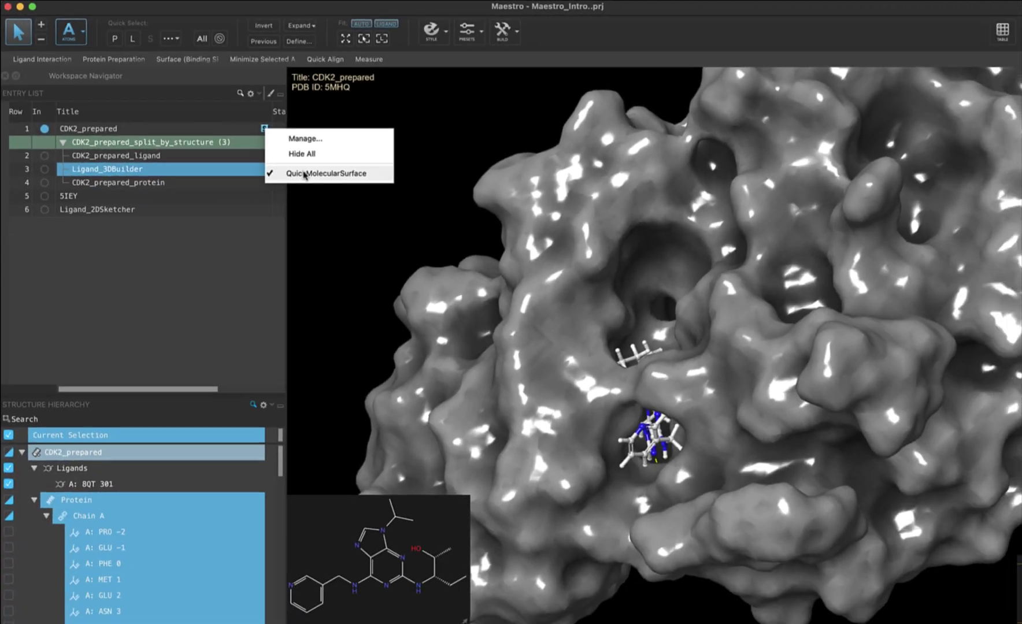
left_click(527, 303)
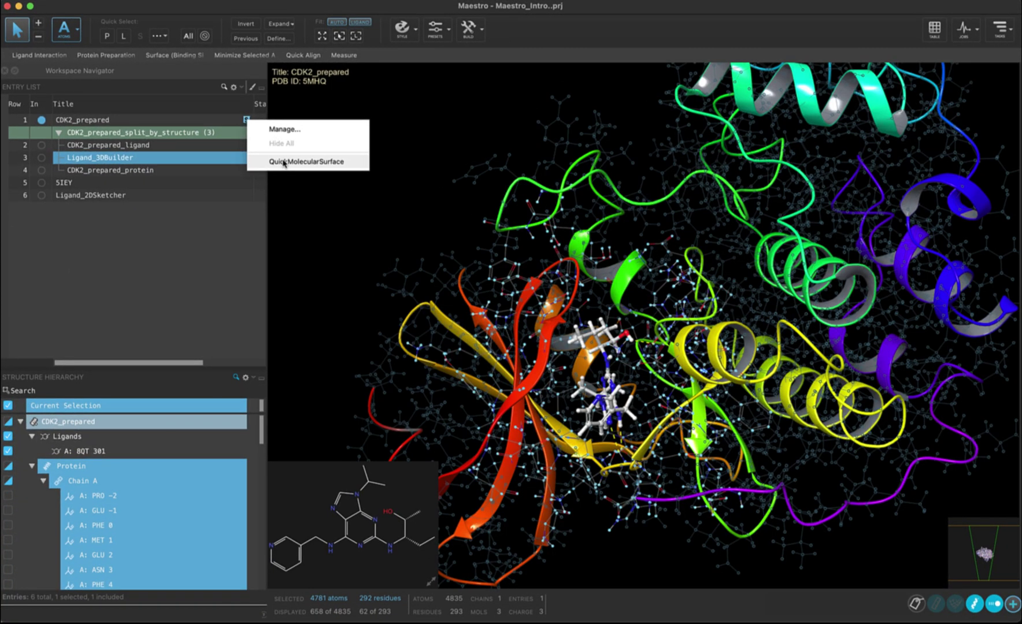
left_click(283, 162)
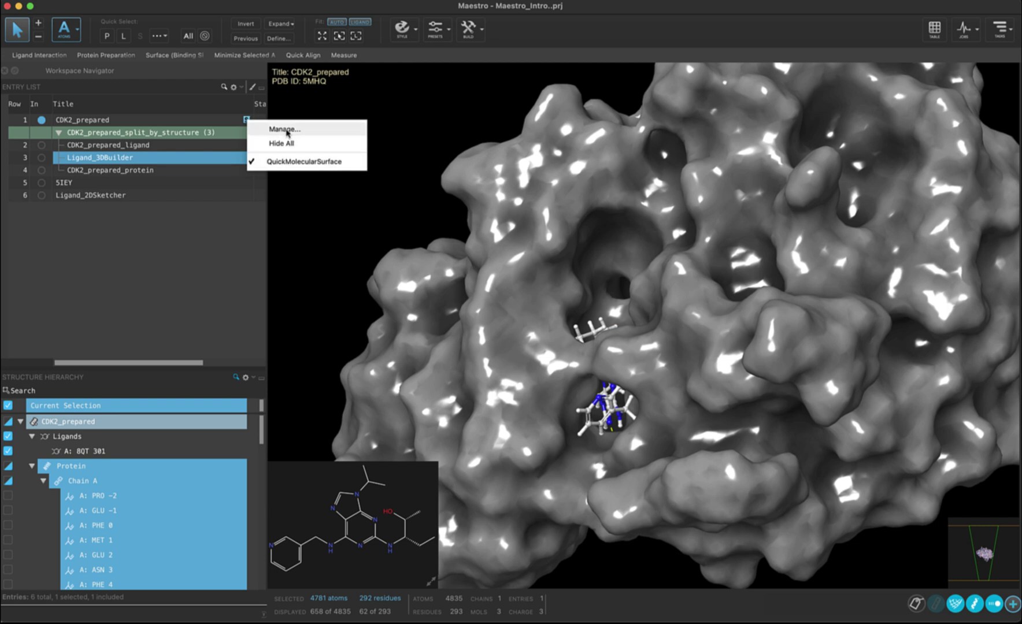
- Open Manage Surfaces for CDK2_prepared and move the dialog higher on screen
left_click(287, 129)
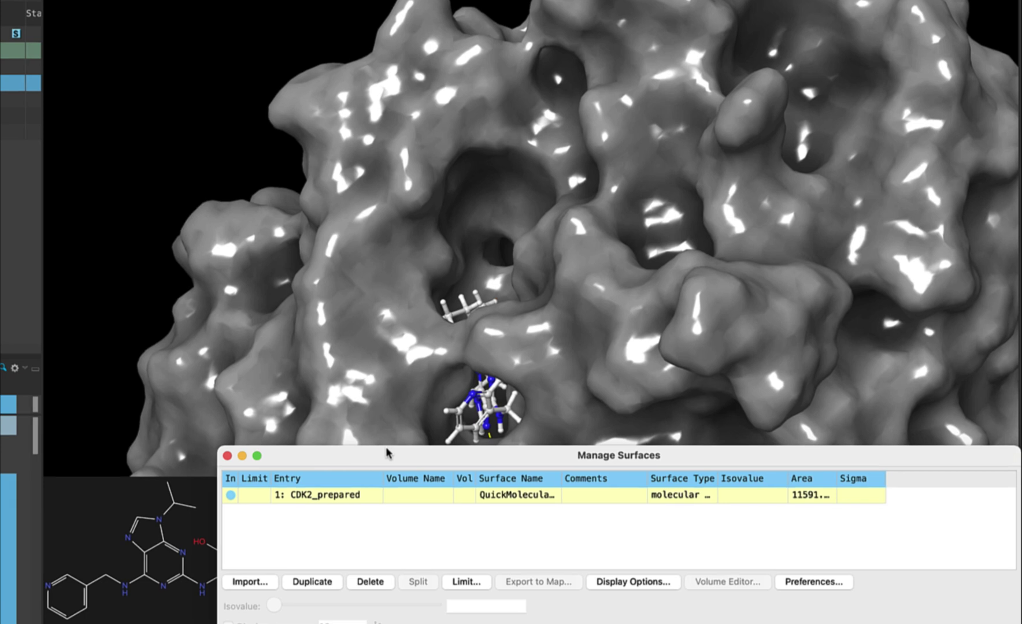
left_click_drag(387, 453, 298, 139)
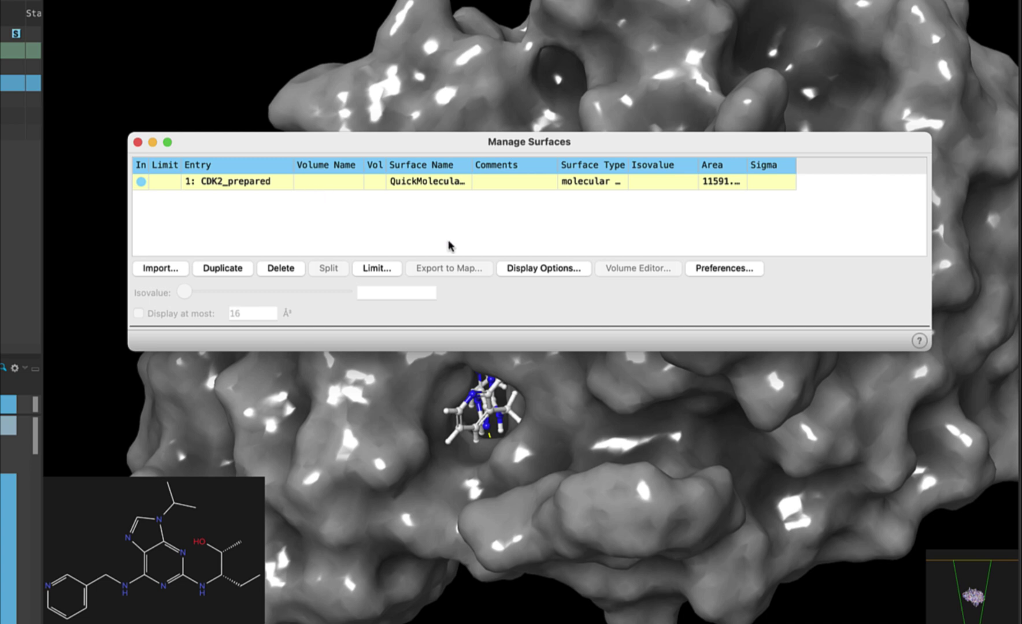
- Keep the QuickMolecularSurface solid after trying mesh and dots, and colour it by electrostatic potential
left_click(511, 270)
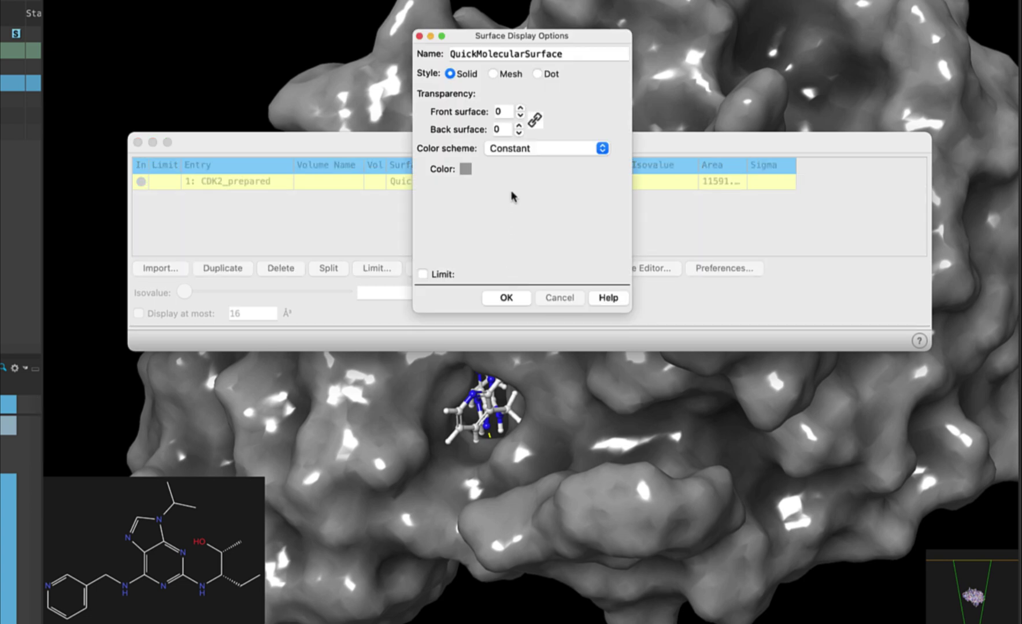
left_click(493, 75)
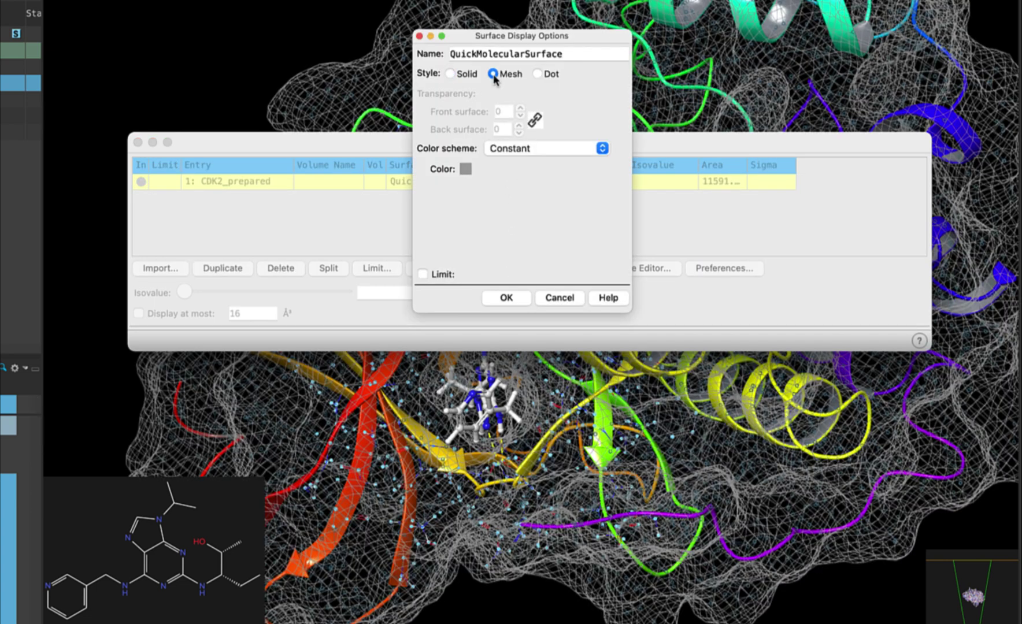
left_click(537, 74)
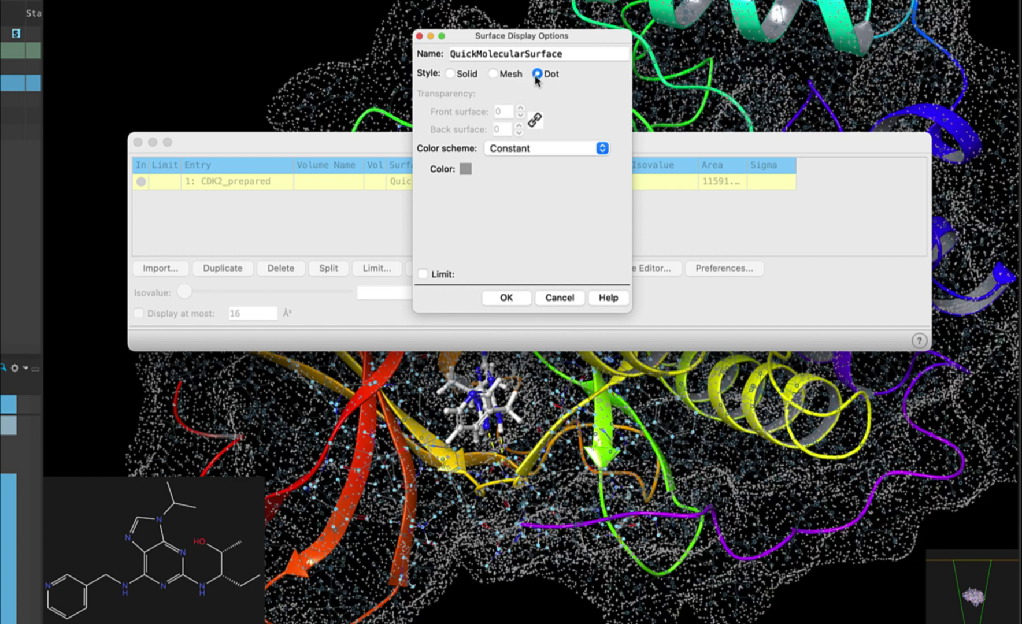
left_click(449, 74)
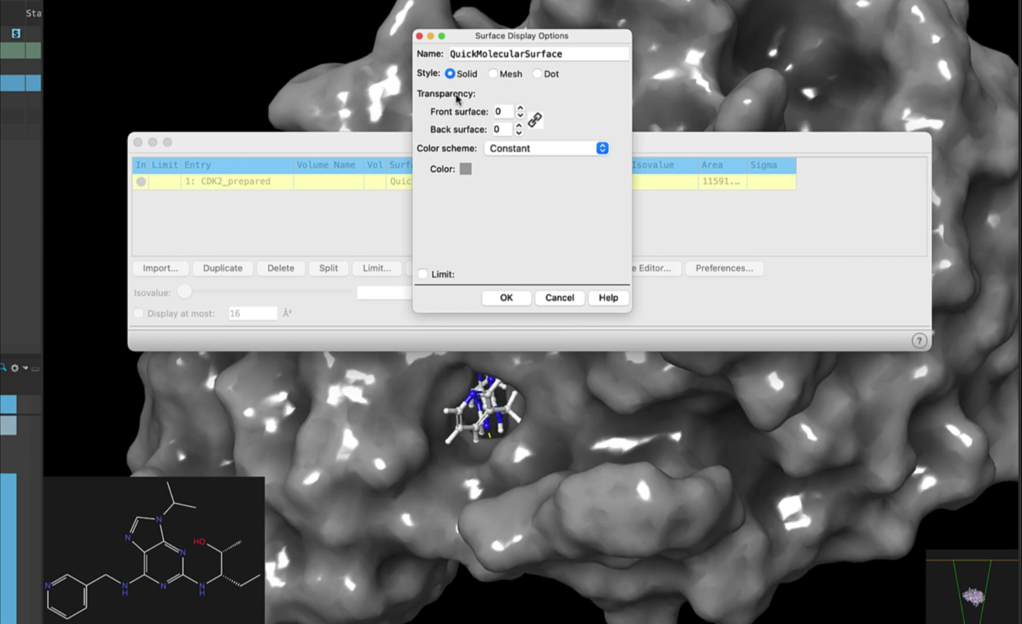
left_click(602, 149)
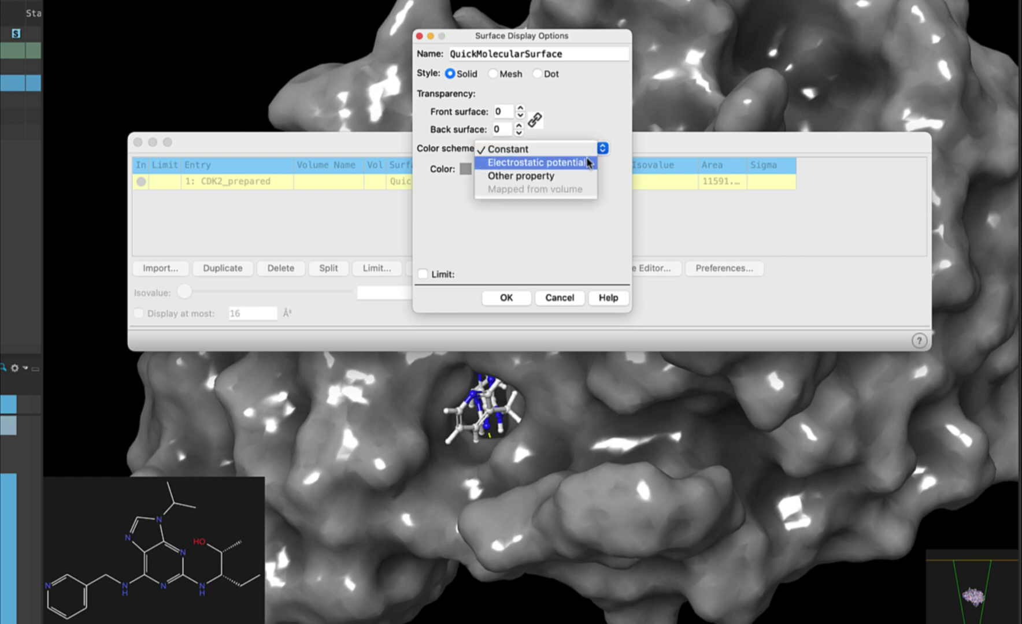
left_click(586, 164)
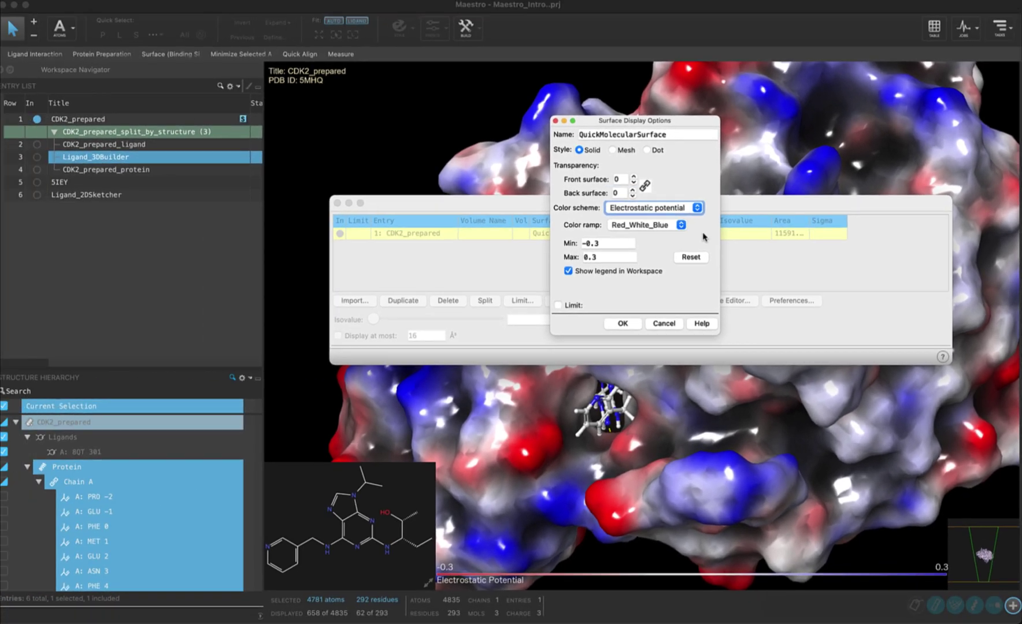
- Set the surface's front/back transparency to 30, colour it by Partial Charge, and apply
left_click_drag(686, 123, 206, 55)
left_click_drag(472, 203, 400, 25)
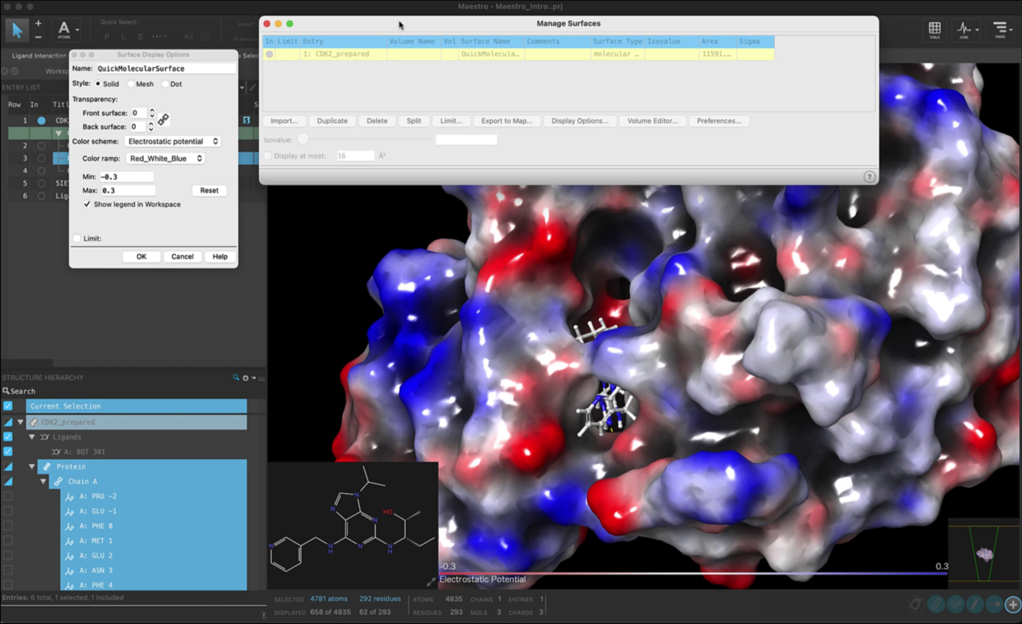
left_click(151, 112)
left_click(152, 111)
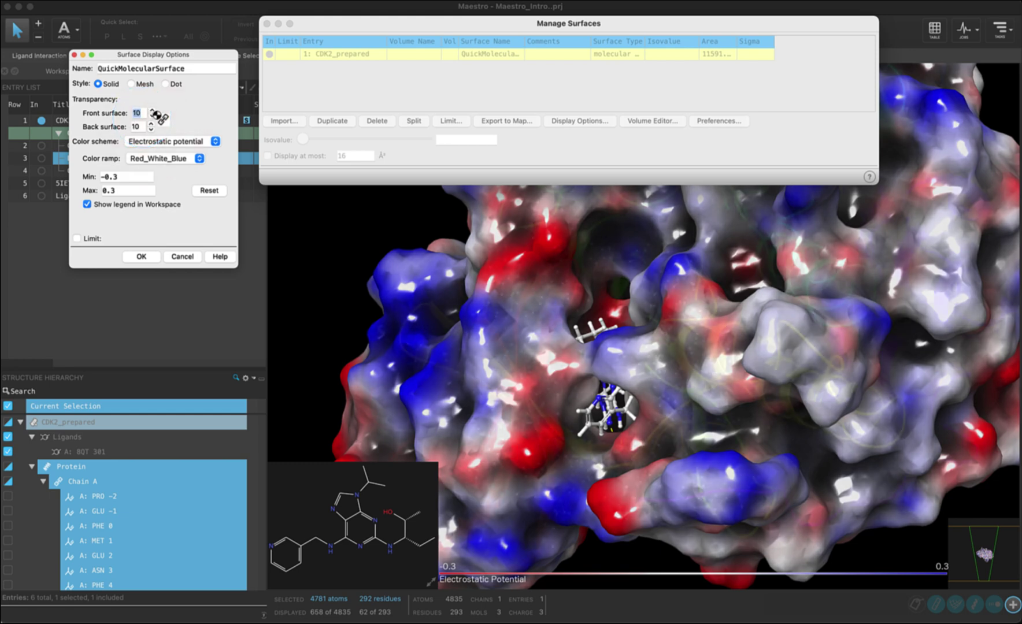
left_click(152, 111)
left_click(151, 111)
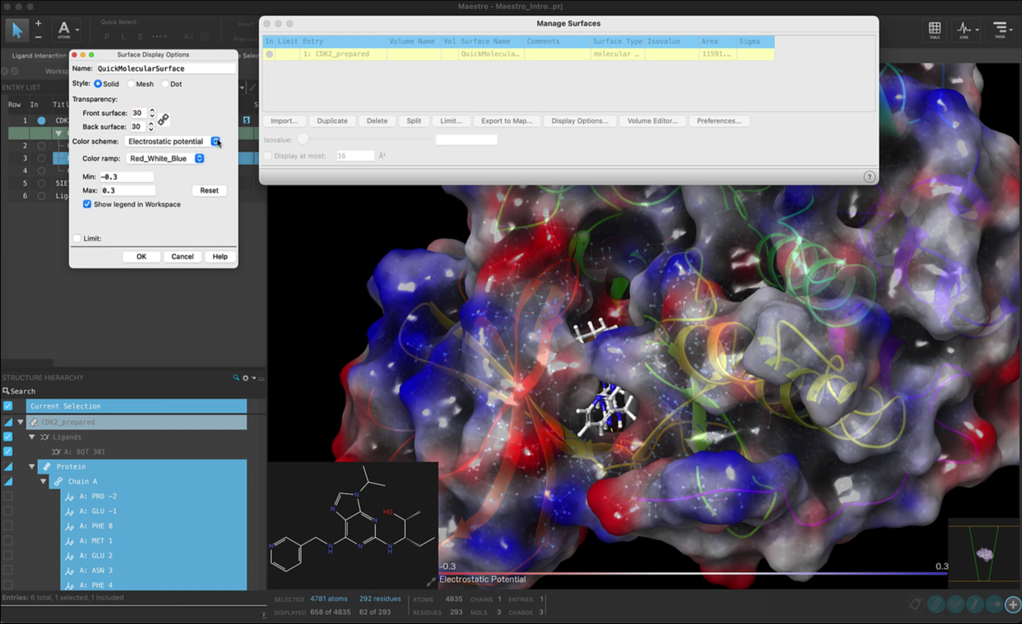
left_click(216, 141)
left_click(197, 153)
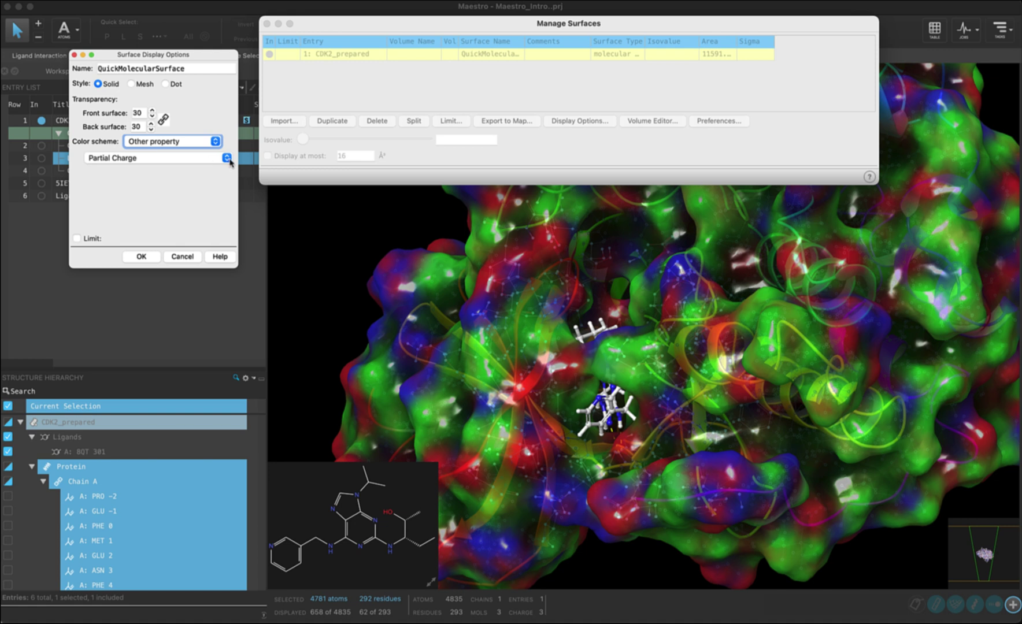
left_click(141, 258)
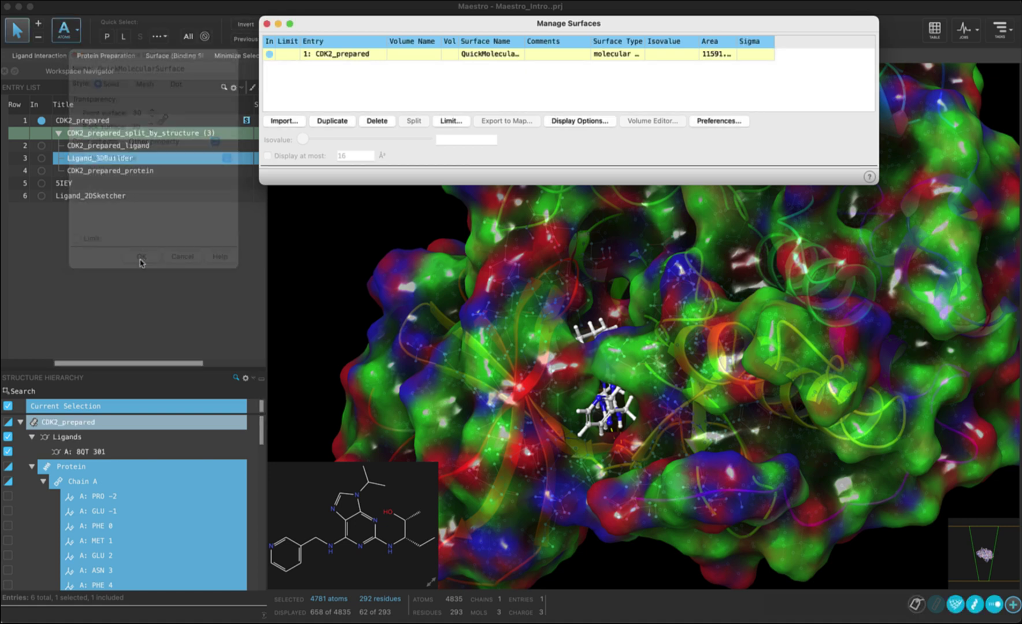
- Hide all surfaces on CDK2_prepared, leaving only the coloured ribbons and ligand visible
left_click(267, 24)
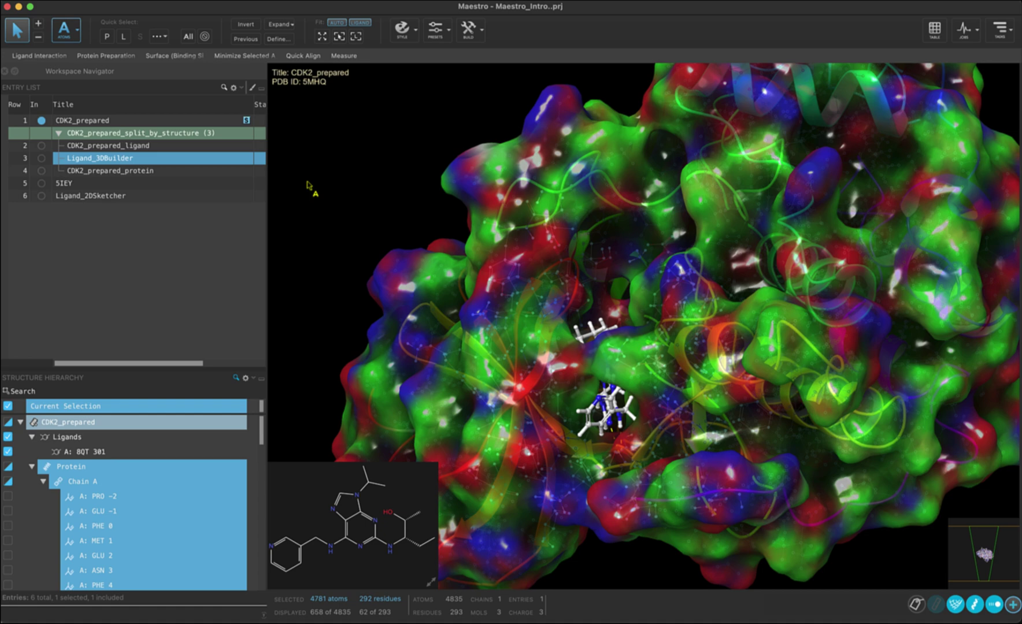
scroll(307, 185, "down", 10)
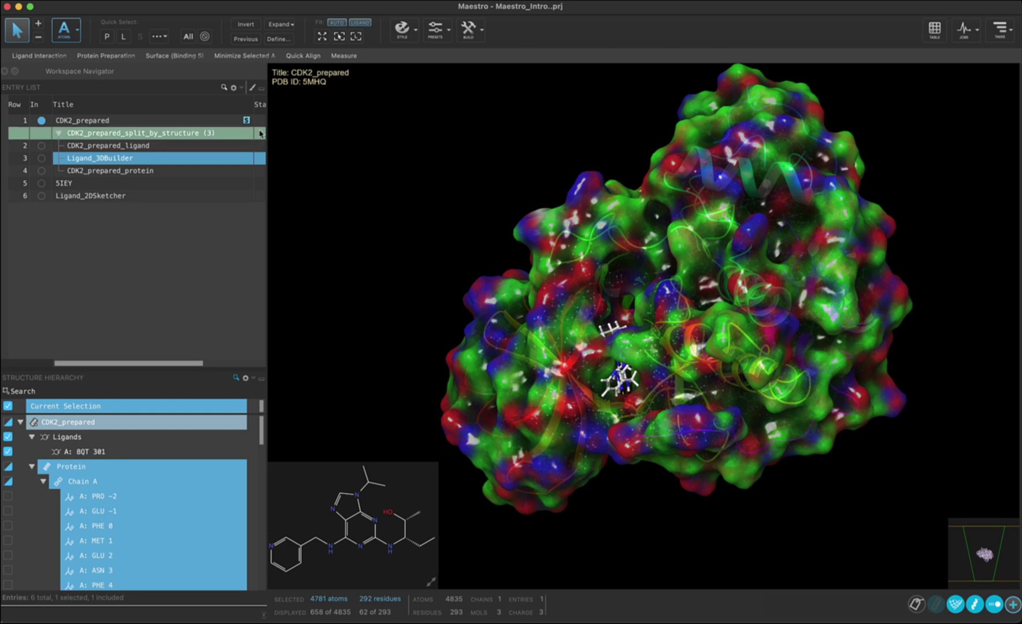
left_click(247, 120)
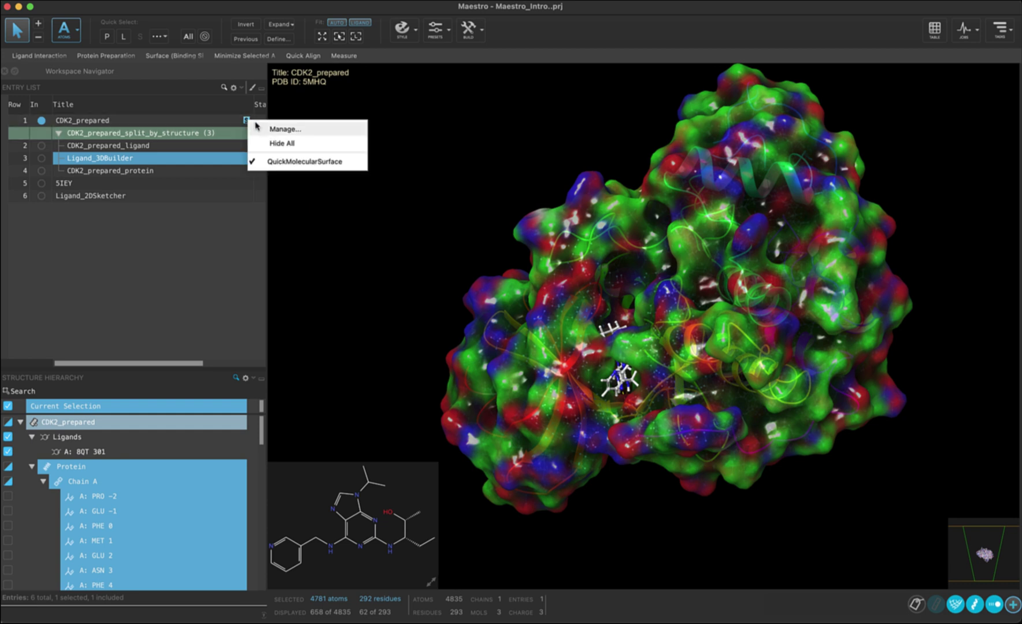
left_click(282, 144)
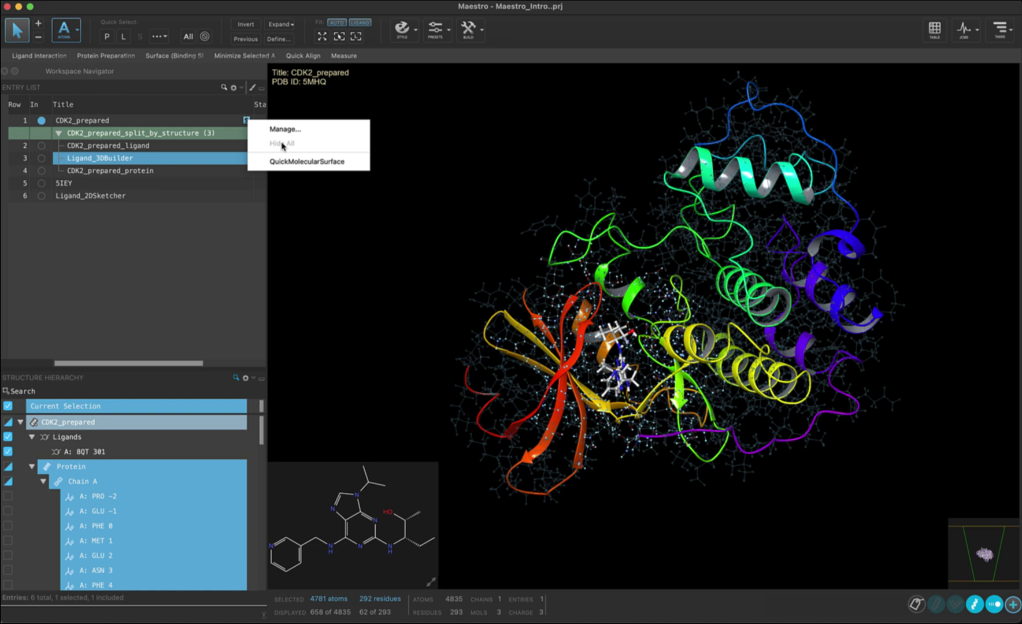
left_click(315, 198)
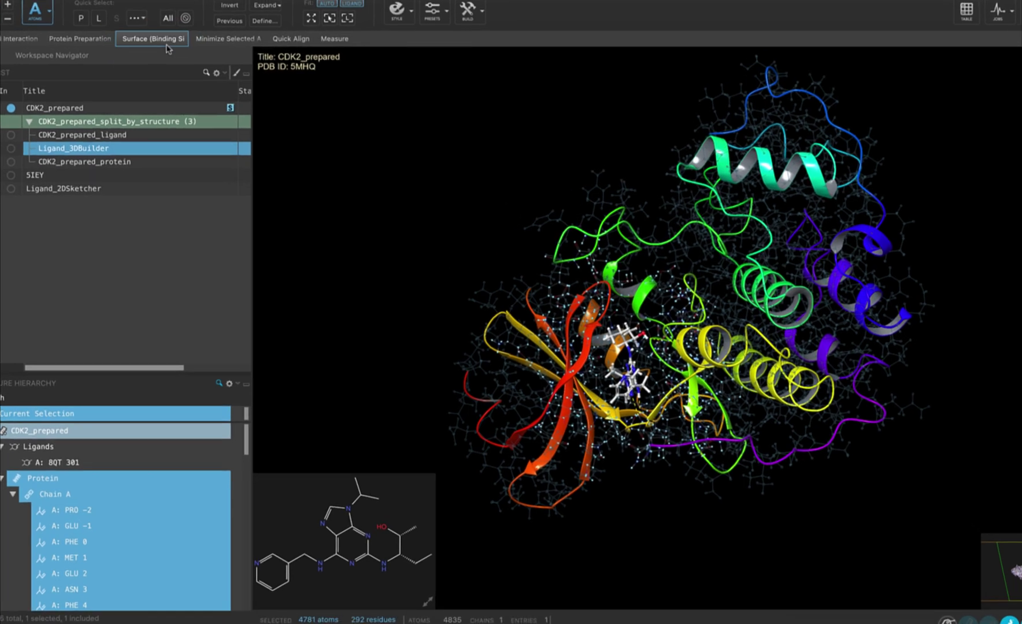
- Create a receptor-only binding-site surface at 5.0 Å, 30% transparent, coloured by Electrostatic Potential
left_click(175, 55)
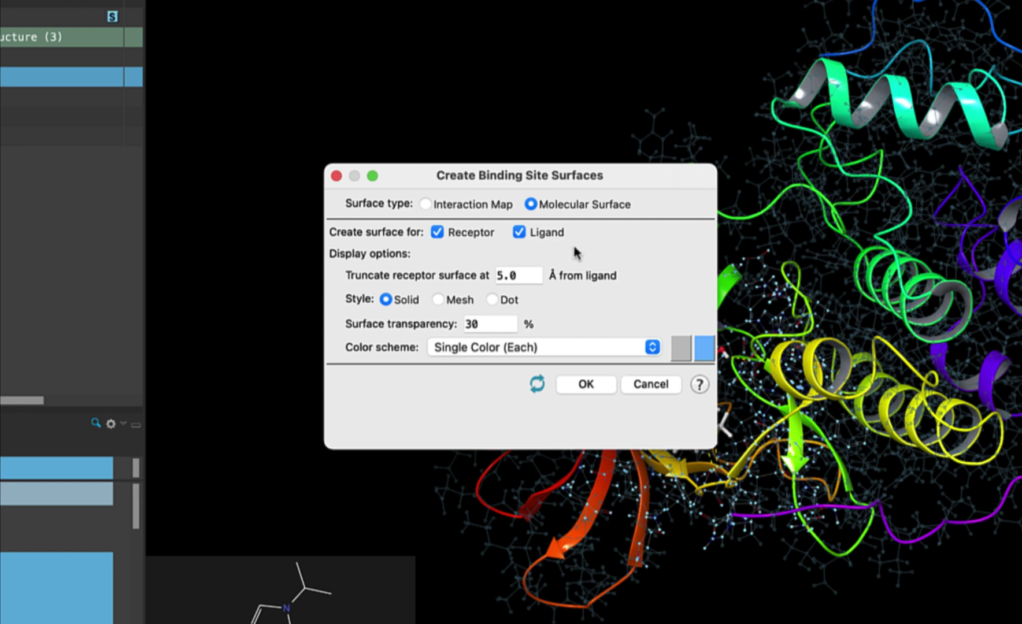
left_click(519, 232)
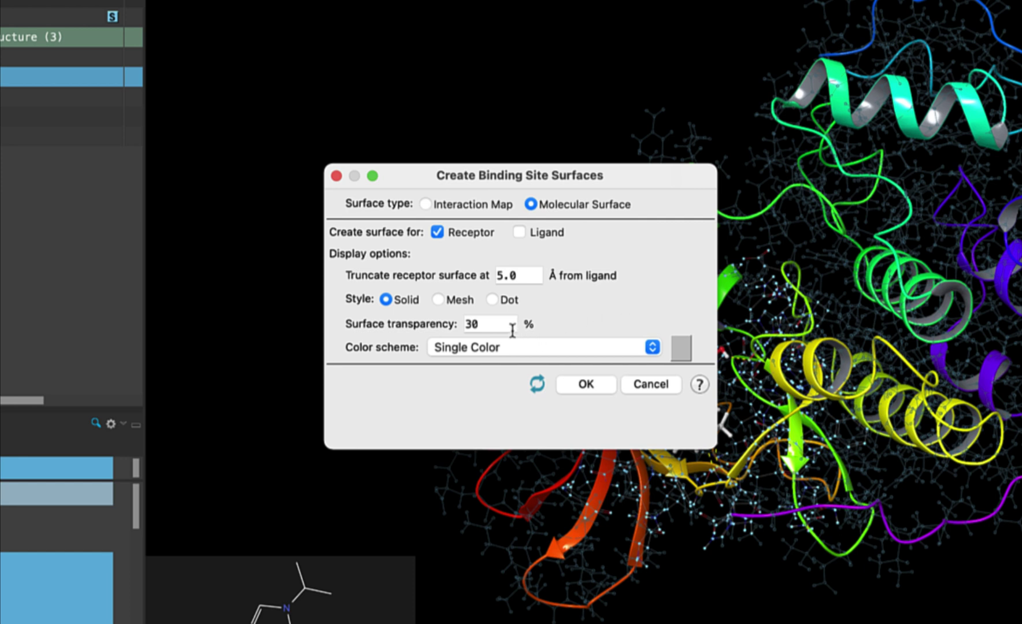
left_click(592, 347)
left_click(599, 559)
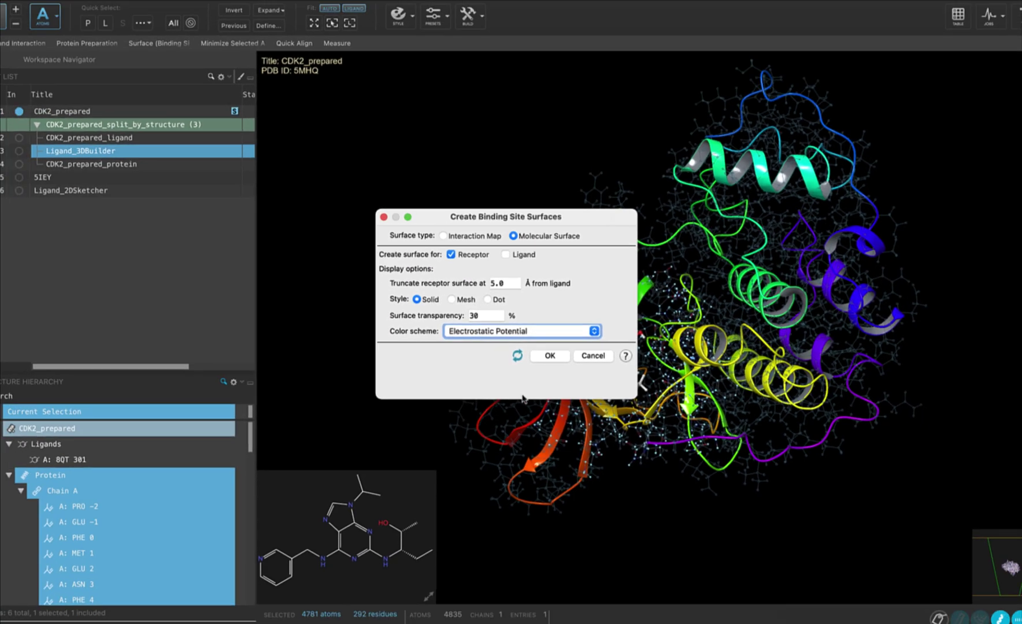
left_click(550, 355)
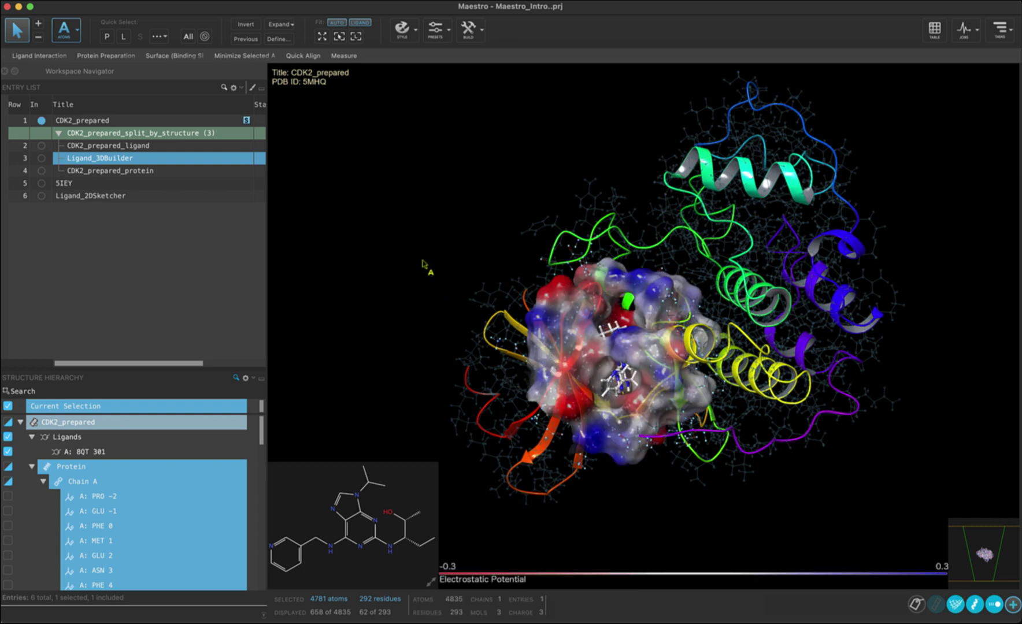
- Fit the view to the binding site and rotate to inspect the ligand inside the pocket
left_click(355, 37)
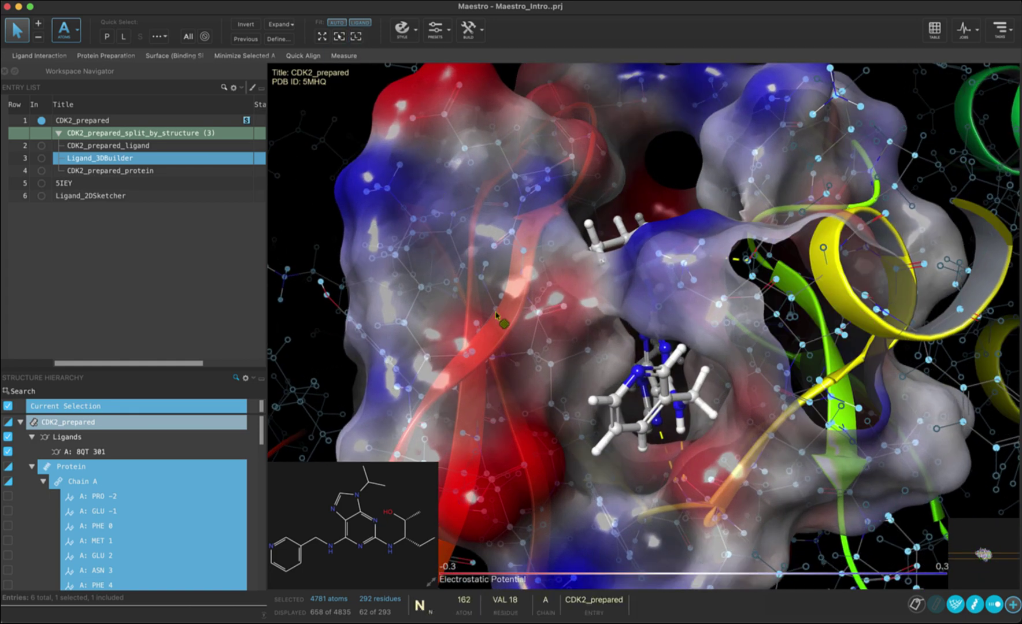
middle_click_drag(496, 315, 507, 379)
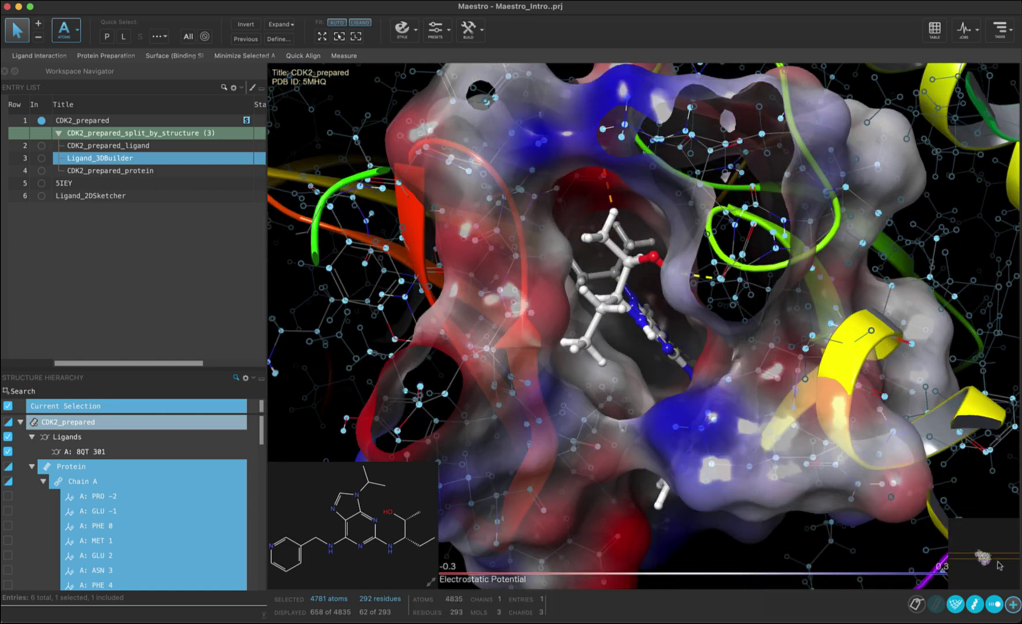
left_click_drag(999, 565, 983, 554)
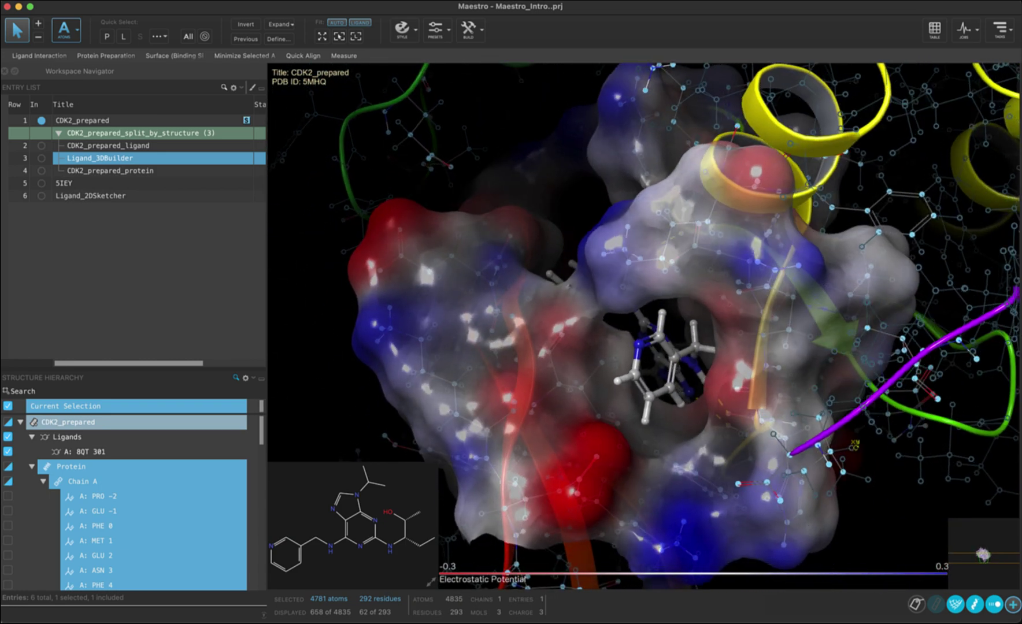